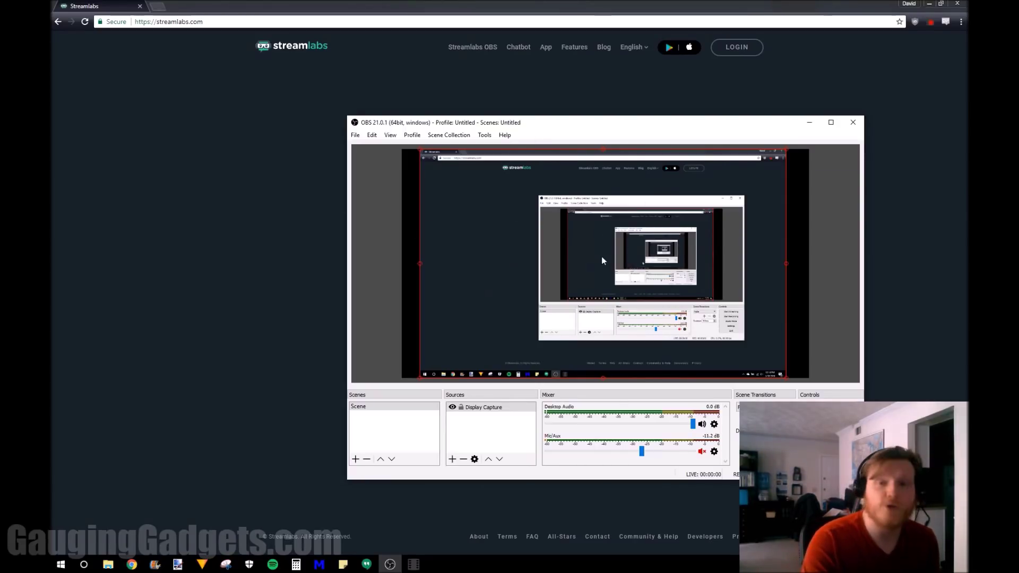
- Select the Display Capture source in OBS, then minimize OBS to show the Streamlabs homepage
left_click(498, 412)
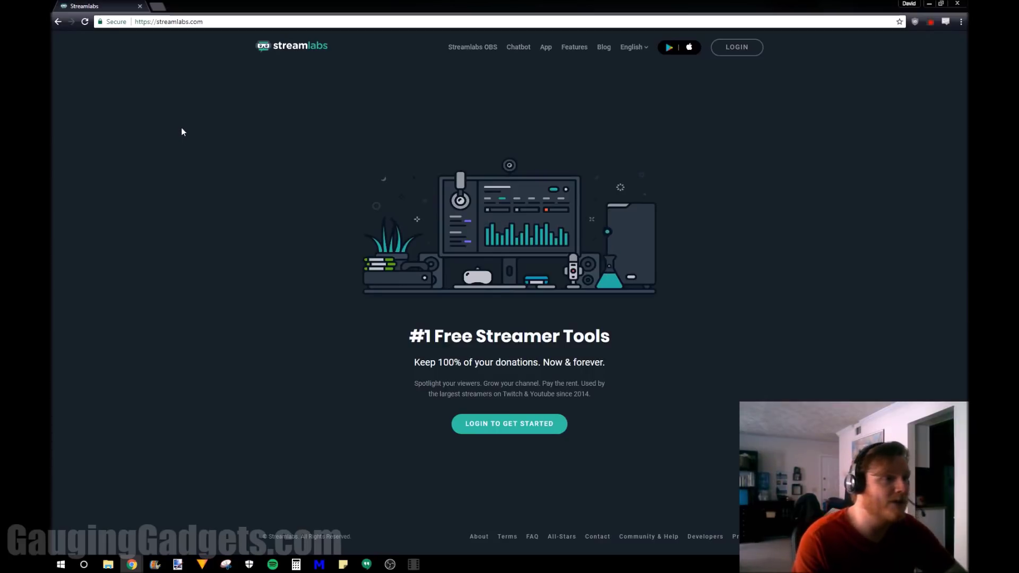
- Log in to Streamlabs with Twitch to open the account dashboard
left_click(507, 429)
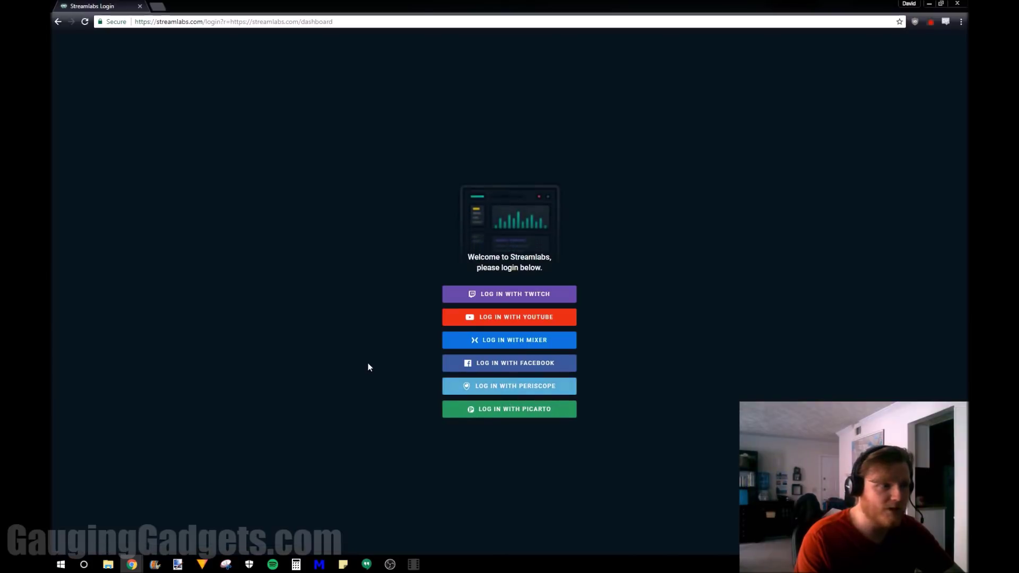
left_click(482, 309)
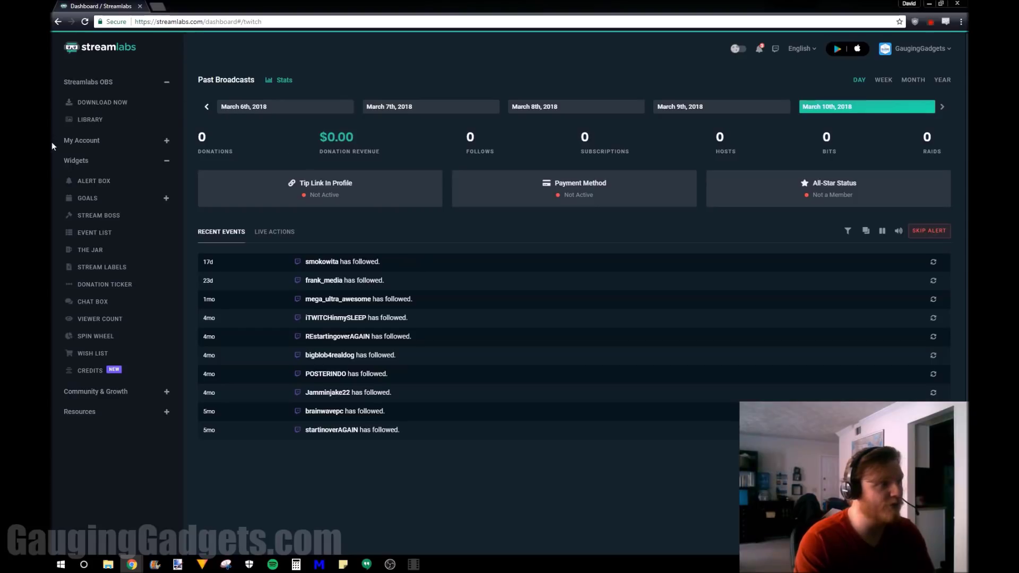
- Open the Alert Box widget and check the #00ff00 background colour without changing it
left_click(83, 181)
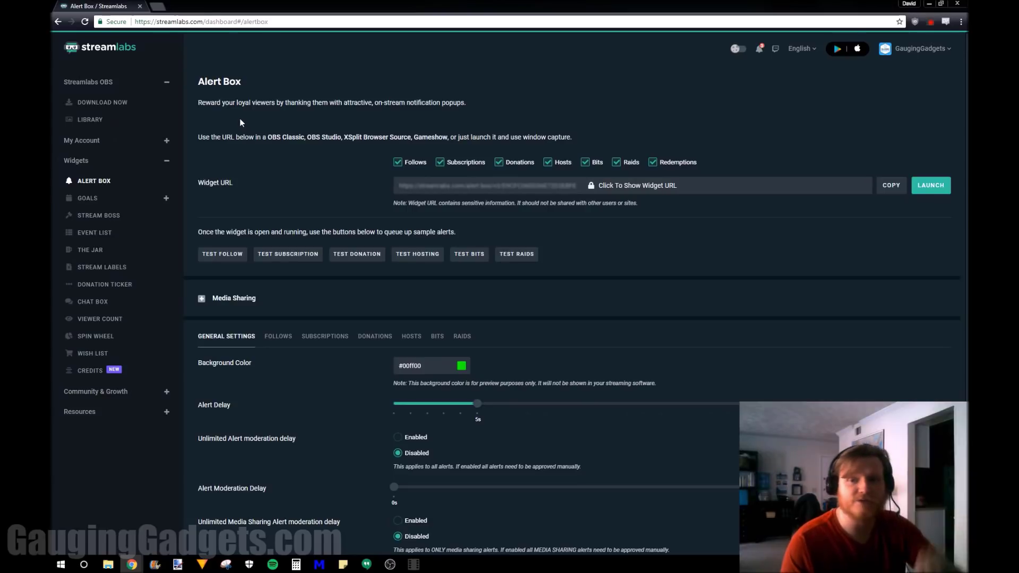
scroll(240, 119, "down", 3)
left_click(459, 227)
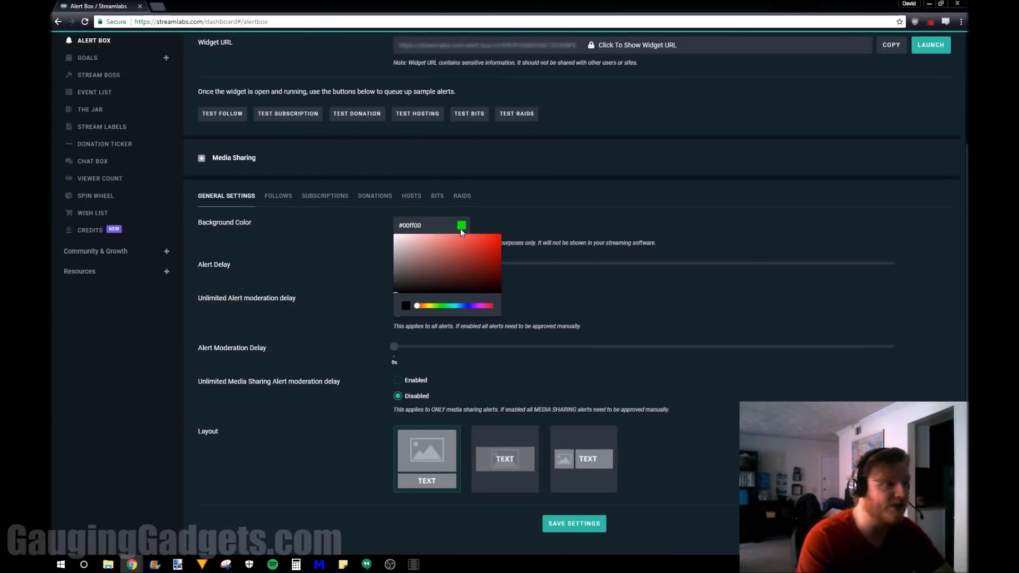
left_click(296, 243)
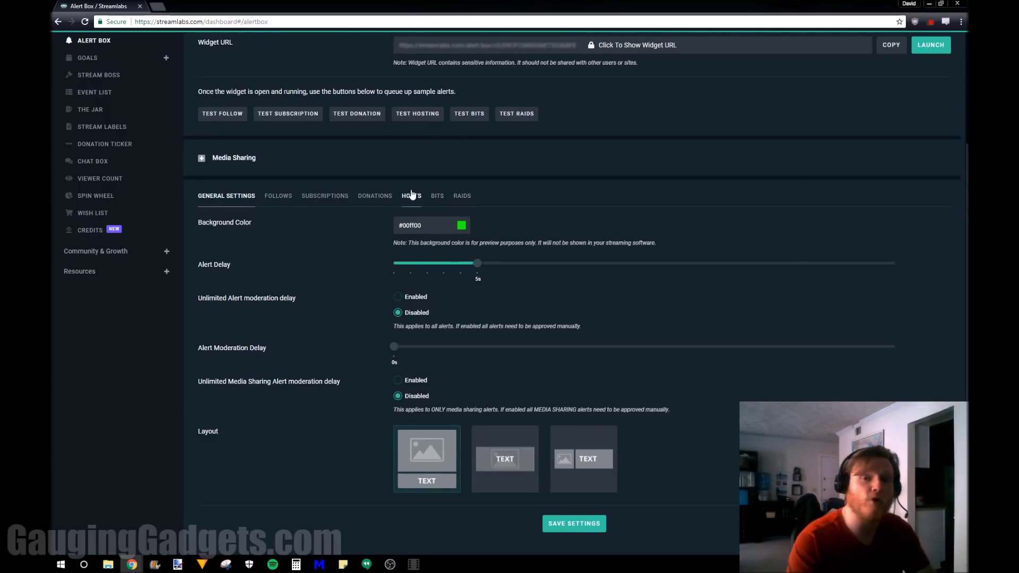
- On the Follows tab, set the follower alert text animation to Pulse
left_click(277, 196)
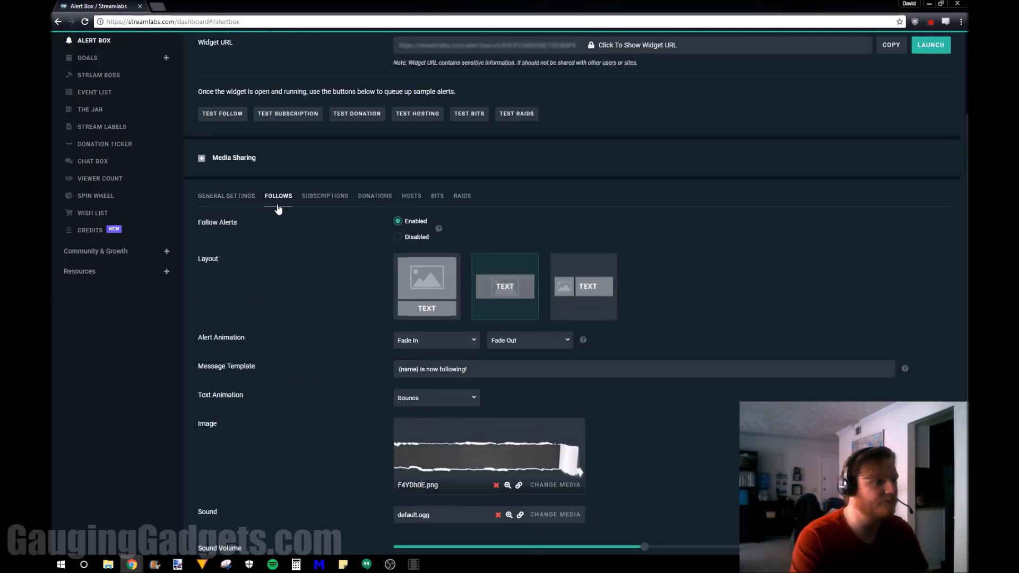
scroll(266, 254, "down", 2)
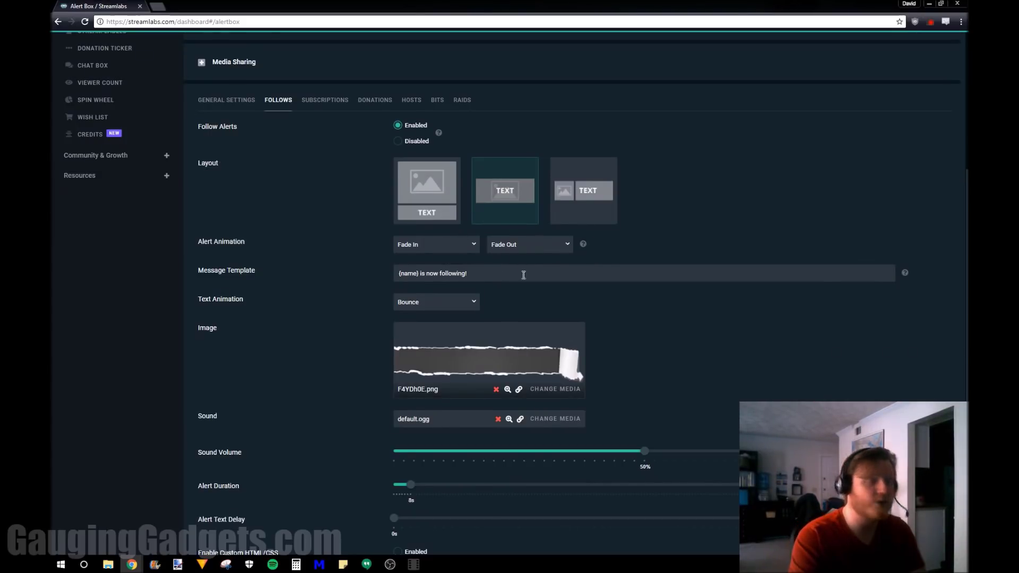
left_click(437, 302)
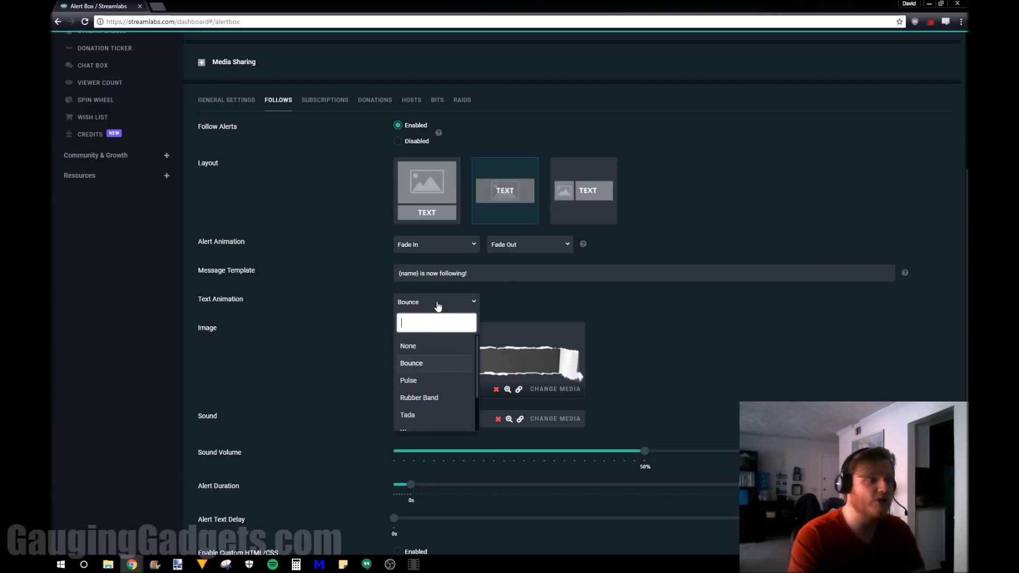
left_click(417, 380)
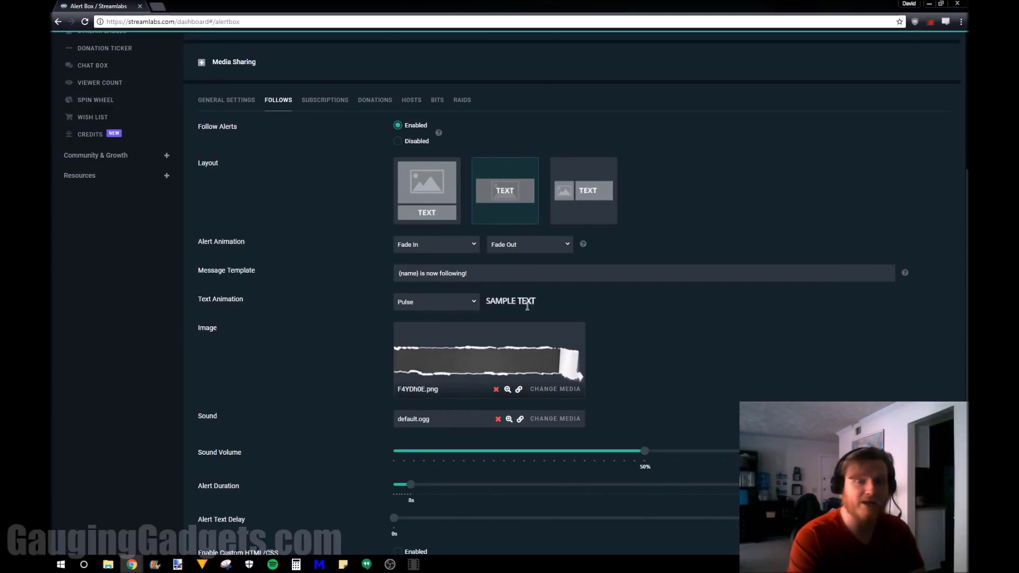
- Switch the follow alert layout to image above text, leaving the media unchanged
left_click(547, 390)
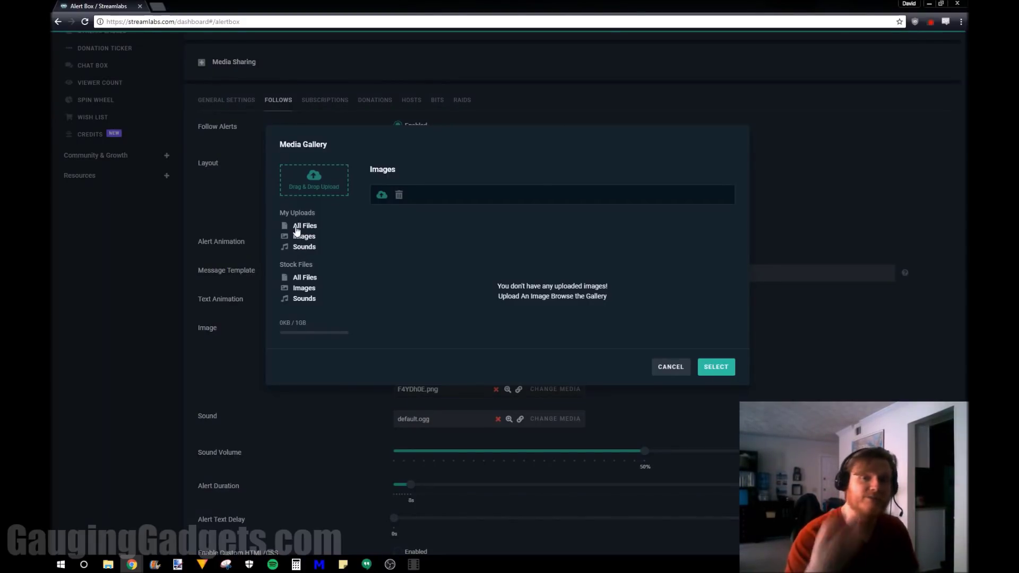
left_click(723, 365)
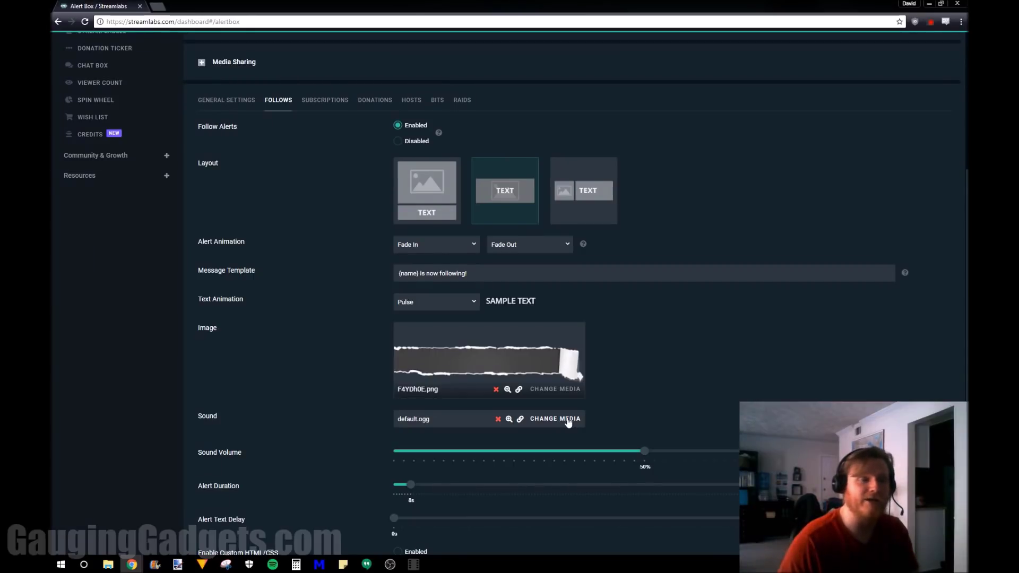
scroll(568, 422, "down", 3)
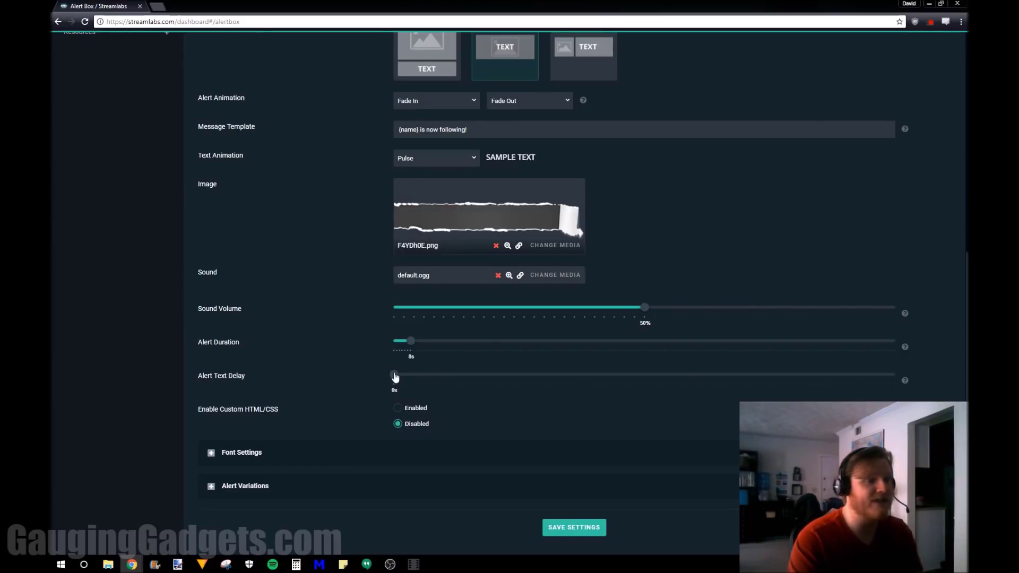
scroll(689, 375, "up", 4)
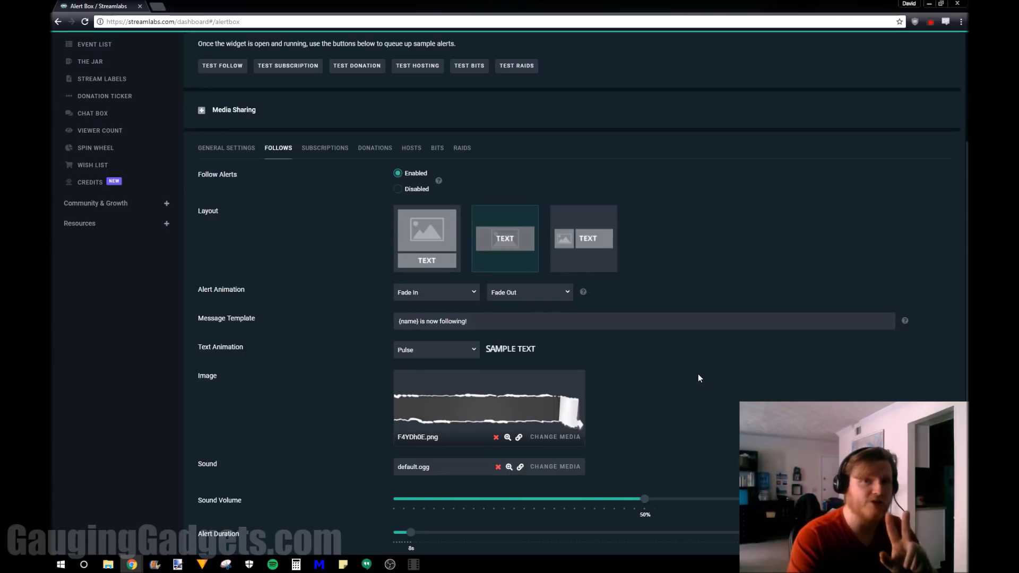
left_click(434, 242)
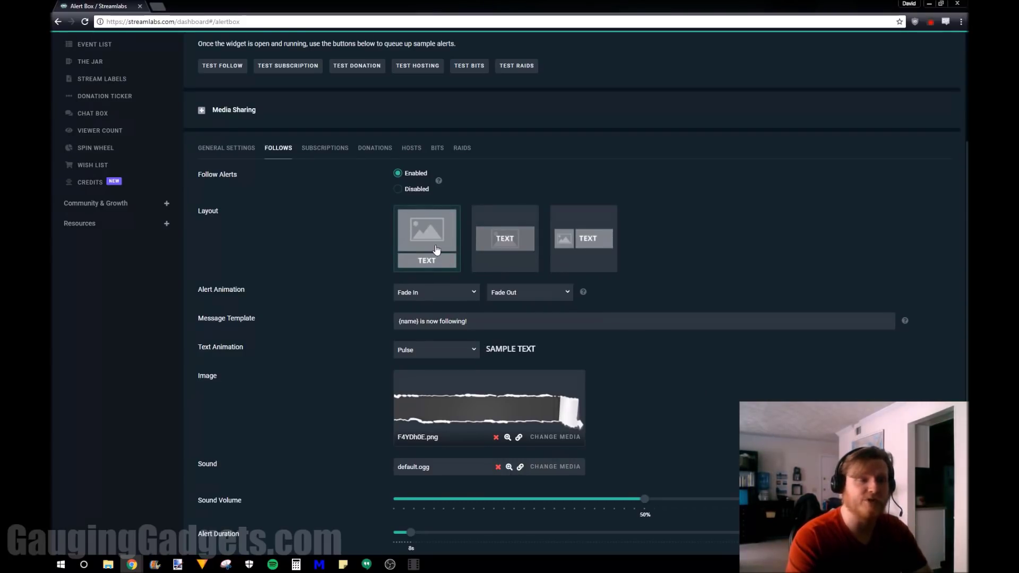
- Upload the group stock photo from Downloads as the follow alert image
left_click(558, 438)
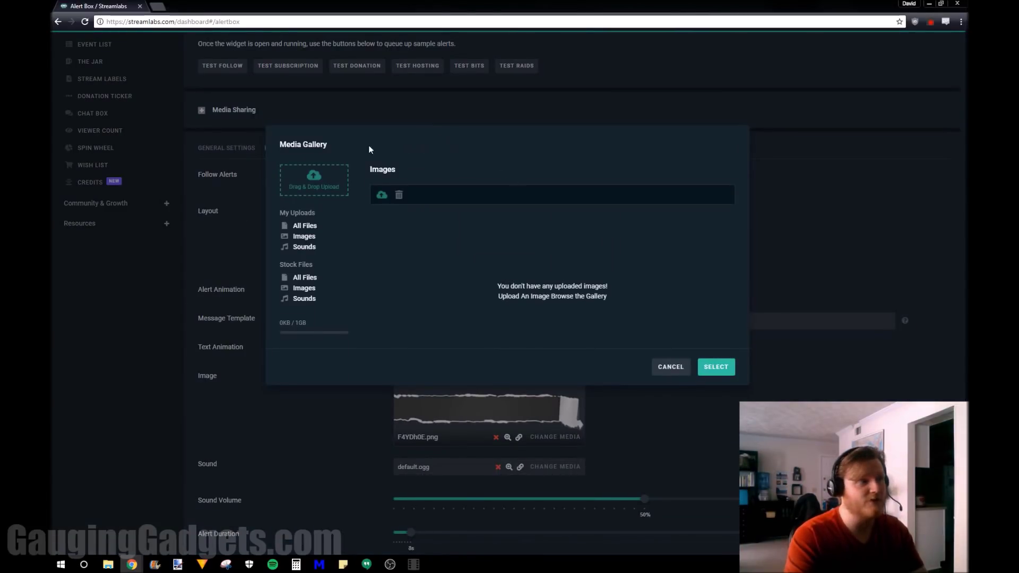
left_click(313, 191)
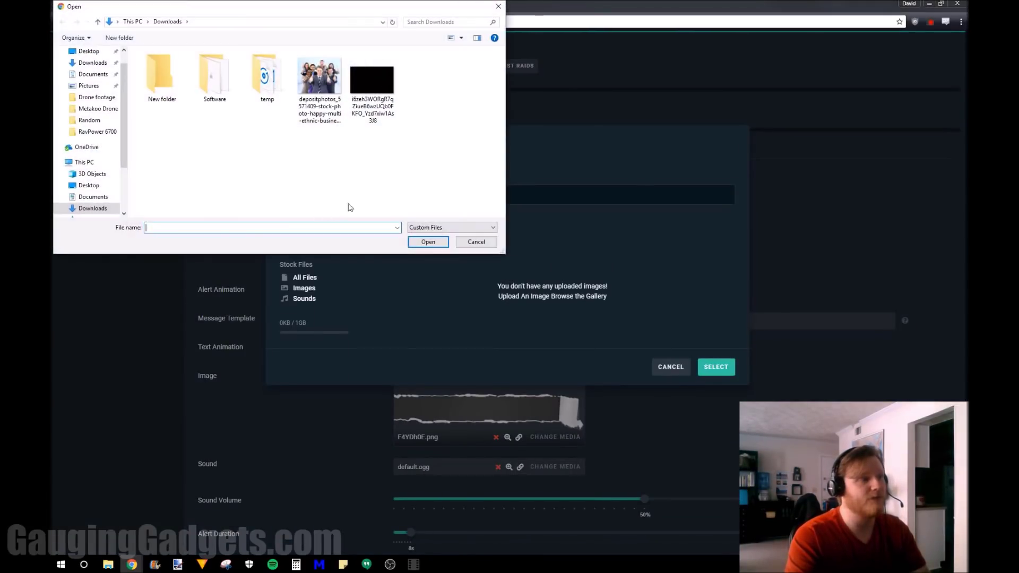
double_click(320, 91)
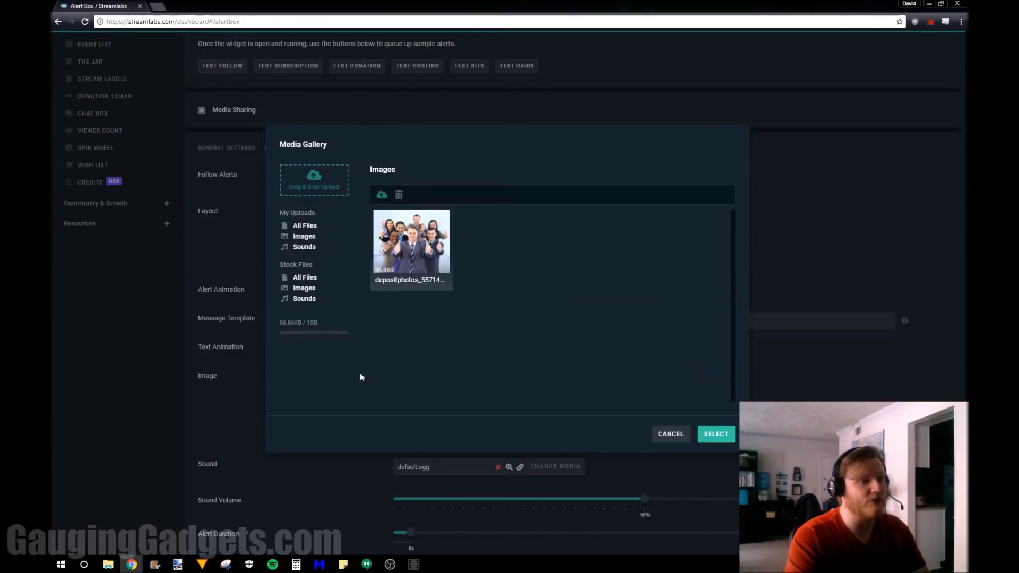
left_click(716, 437)
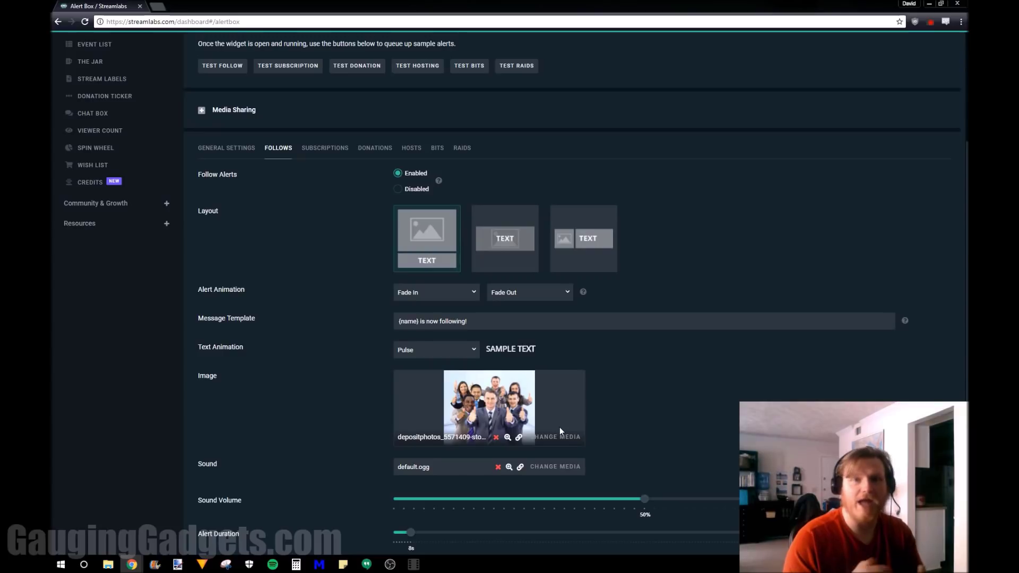
- Save the follower alert settings
scroll(460, 368, "up", 2)
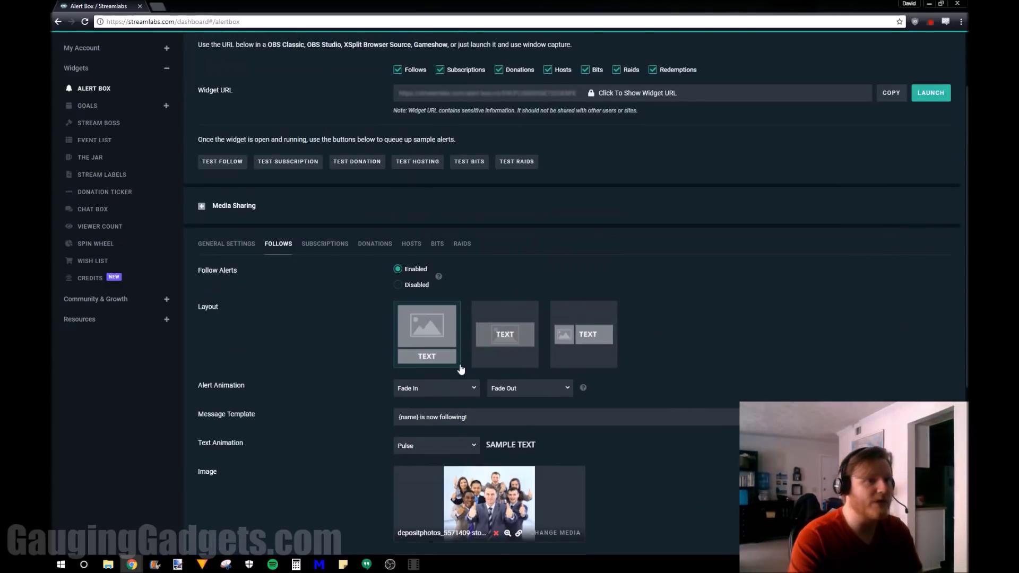
scroll(595, 378, "down", 5)
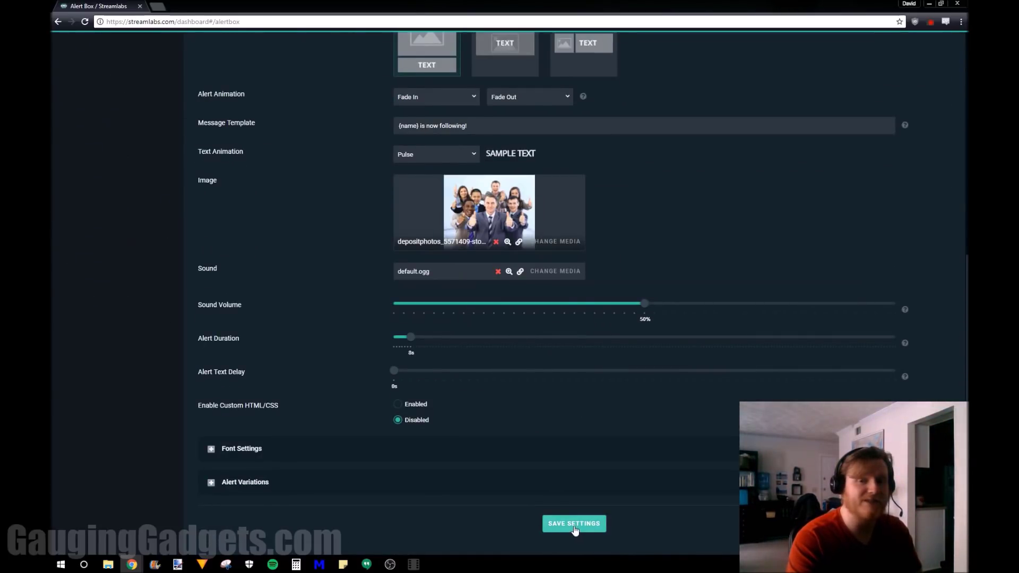
left_click(575, 526)
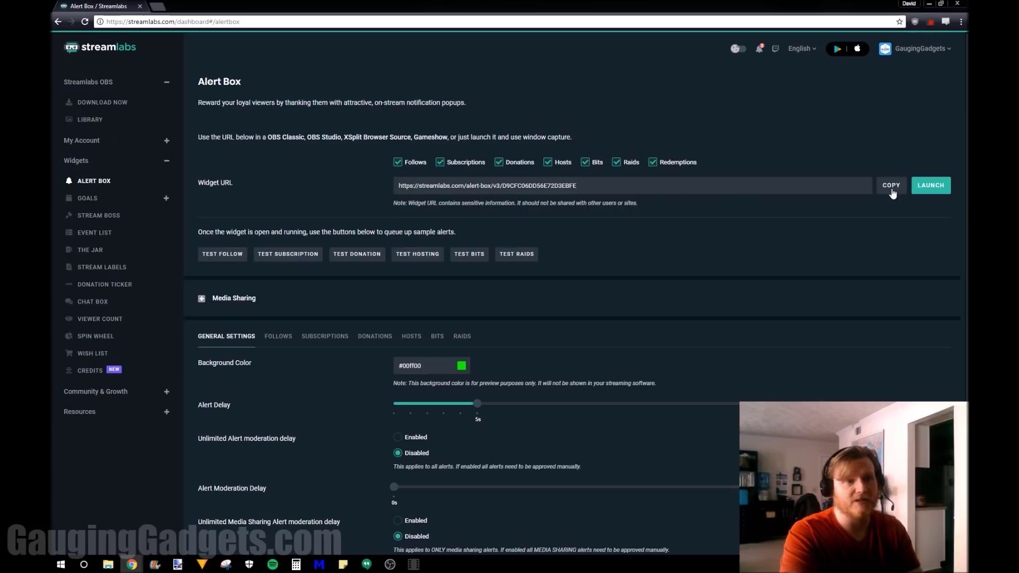
- Copy the widget URL and add an OBS browser source named 'Follower Alert'
left_click_drag(594, 186, 399, 186)
key("ctrl+c")
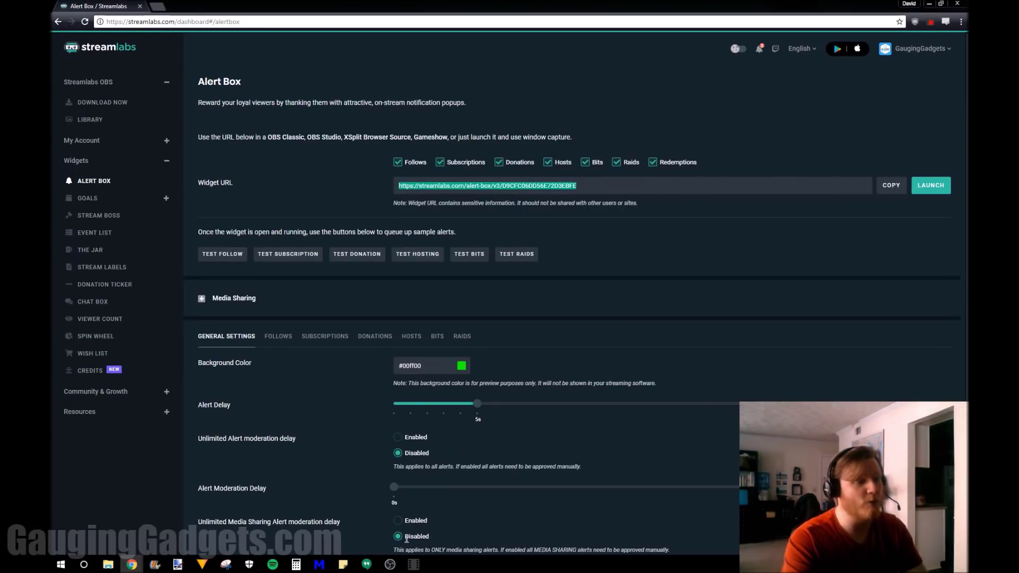
left_click(390, 565)
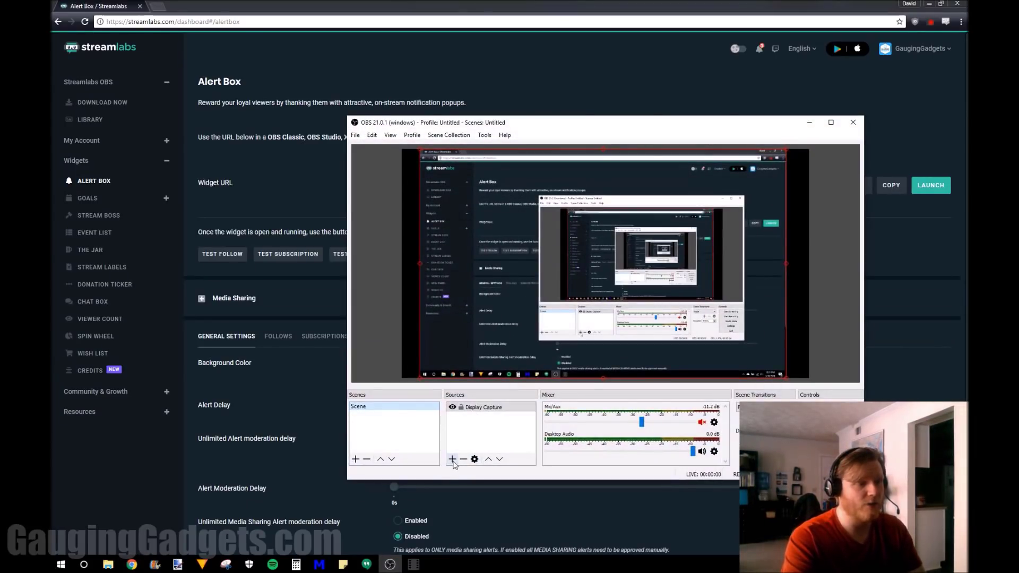
left_click(452, 460)
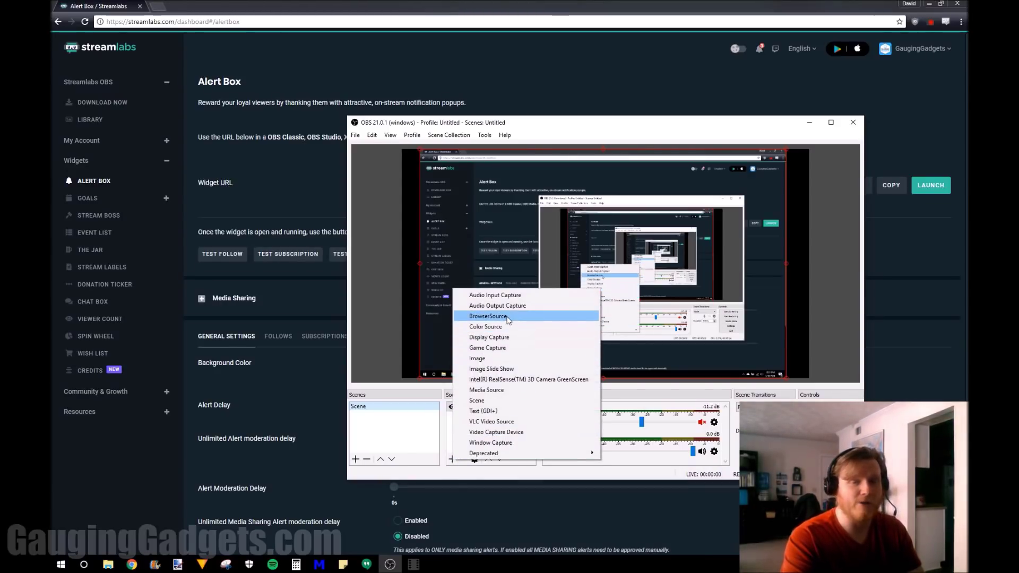
left_click(493, 316)
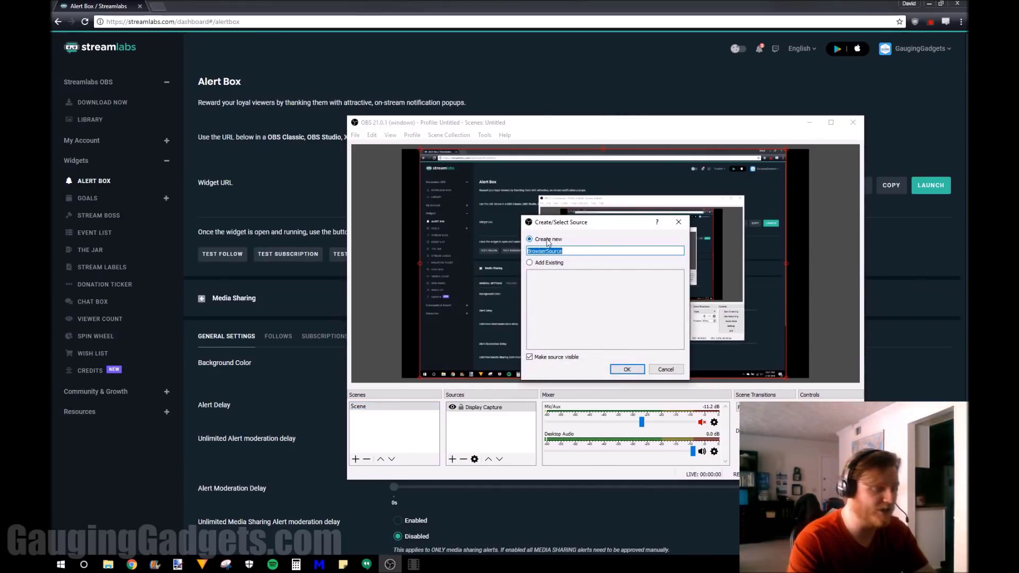
type("Folo")
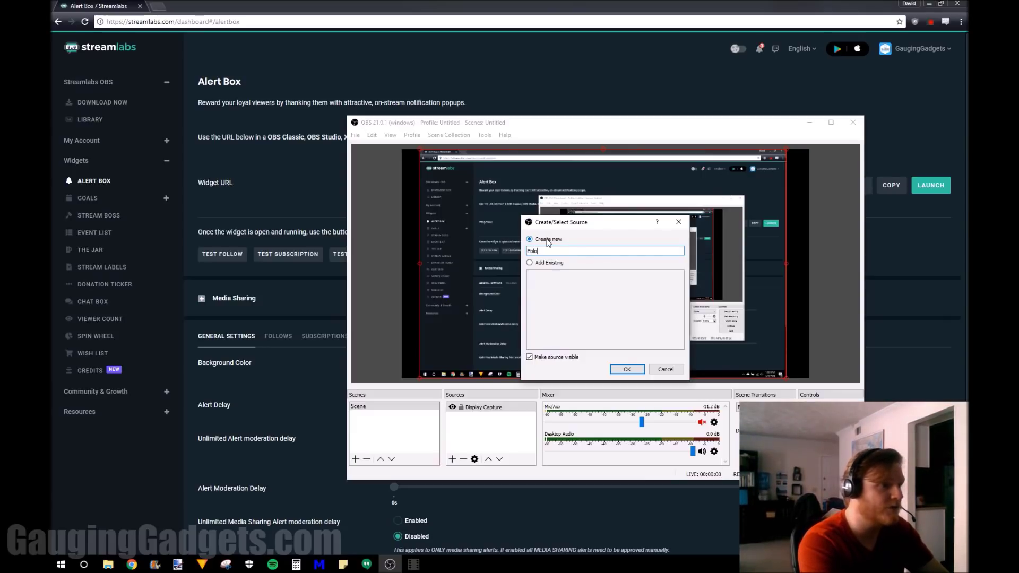
key("BackSpace")
type("lower Alert")
left_click(625, 368)
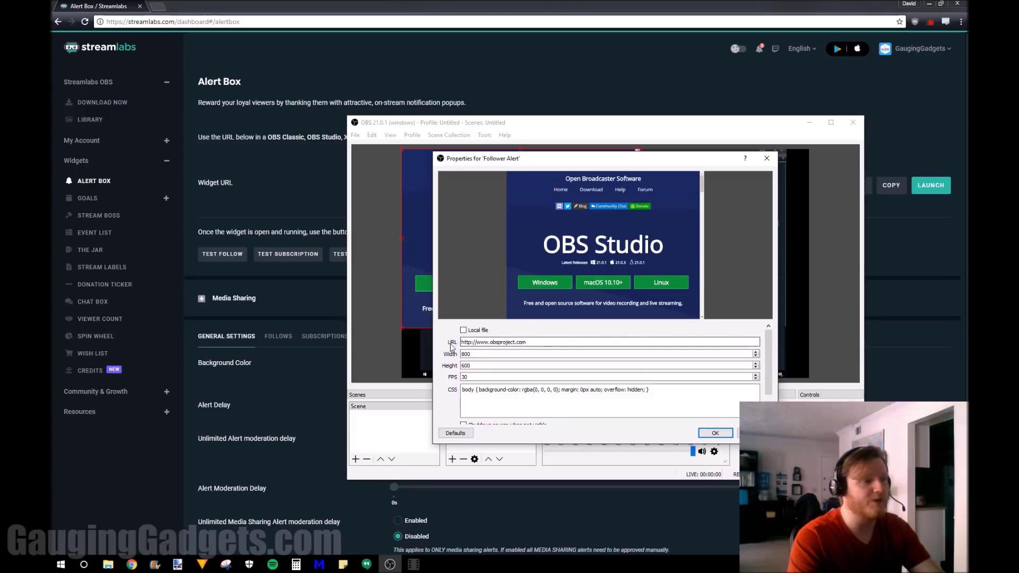
- Replace the source's placeholder URL with the Streamlabs widget URL and confirm
left_click_drag(531, 342, 461, 343)
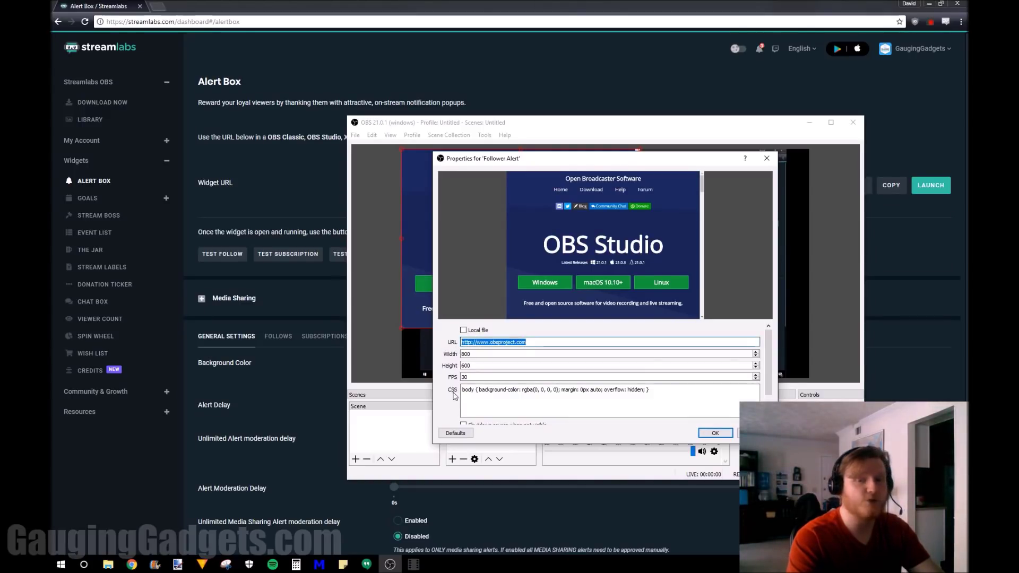
key("ctrl+v")
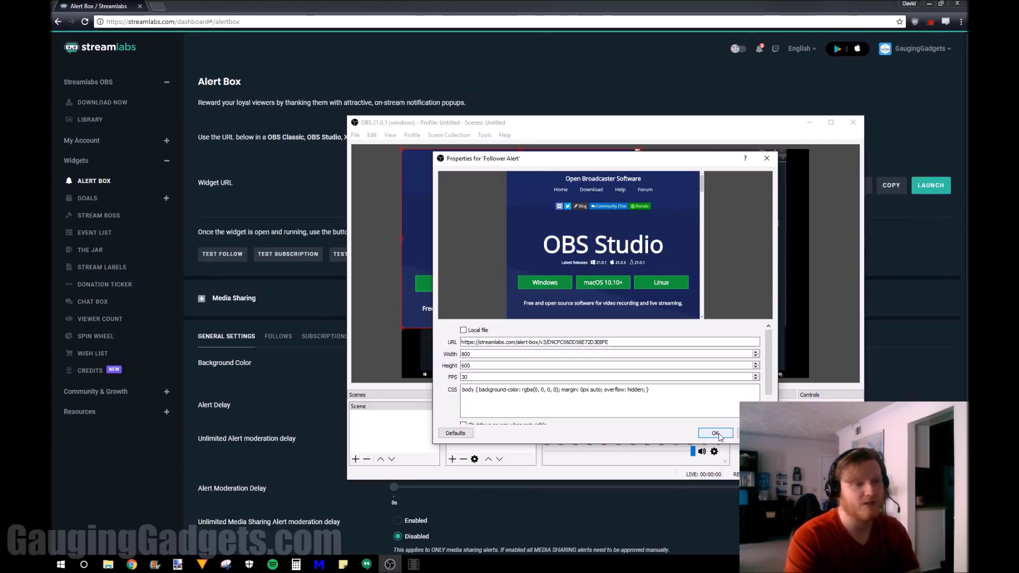
left_click(716, 434)
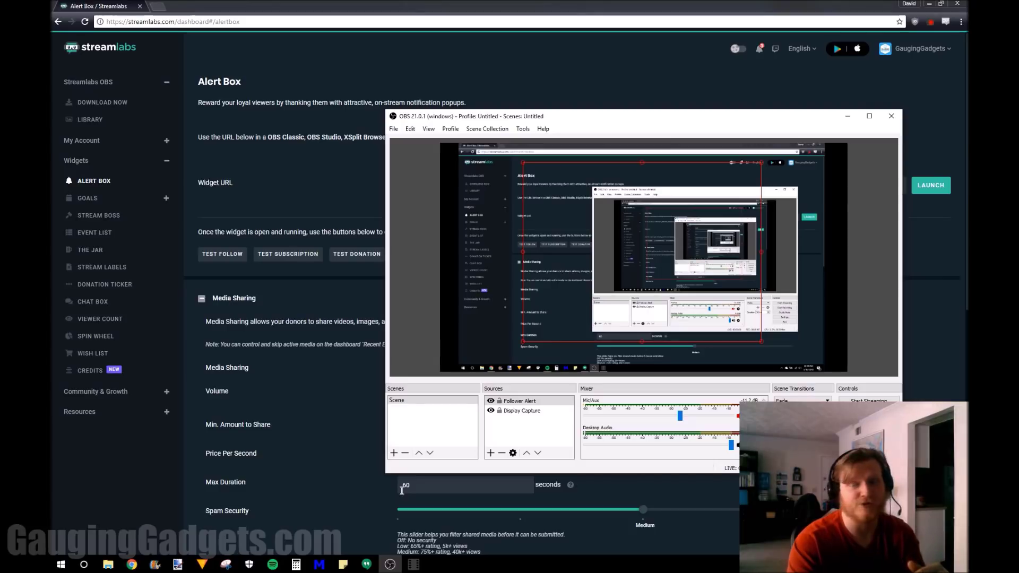
- Send a test follow alert, watch it play with the photo in OBS, then return to Chrome
left_click(295, 349)
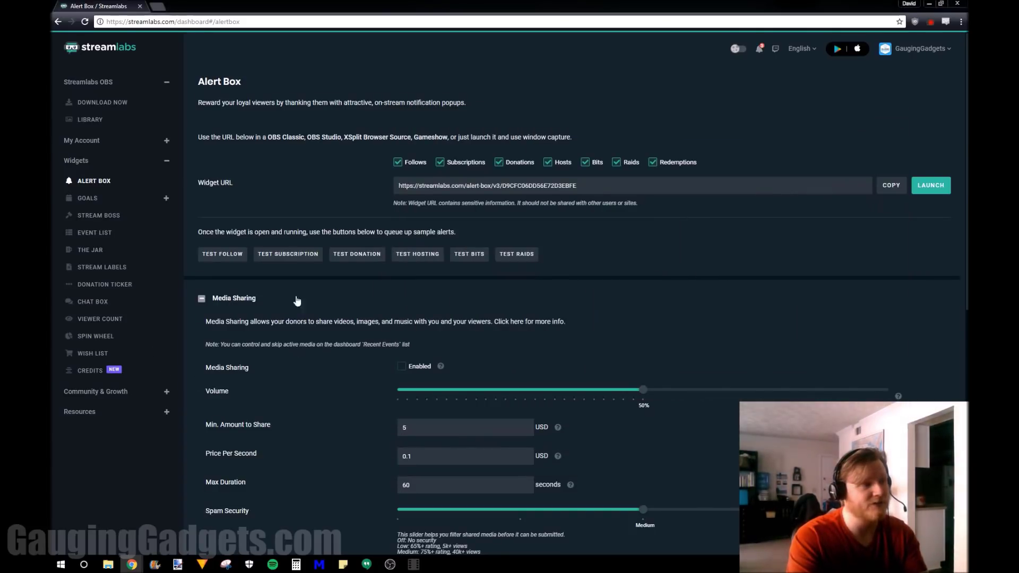
left_click(216, 255)
left_click(391, 564)
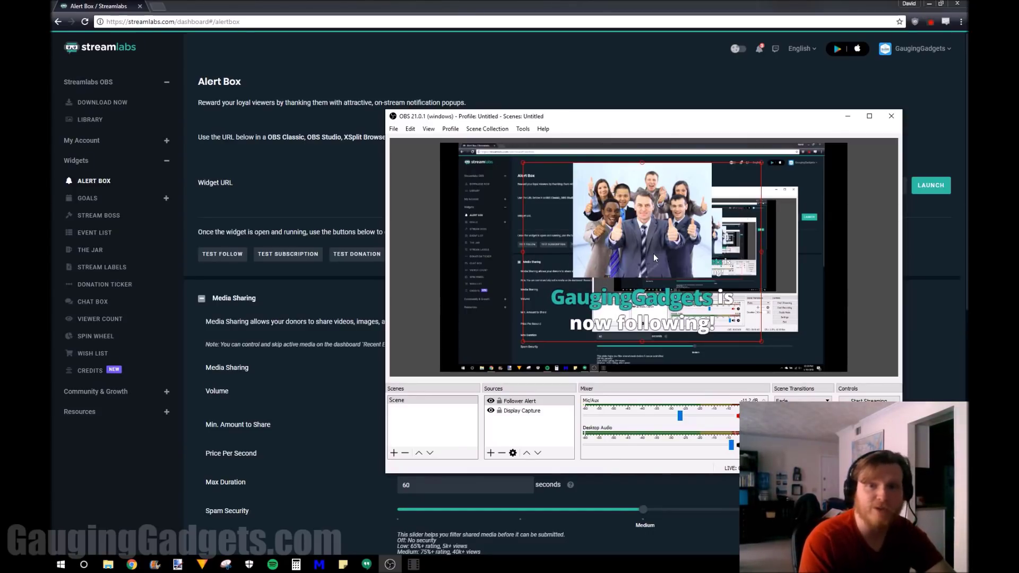
key("alt+Tab")
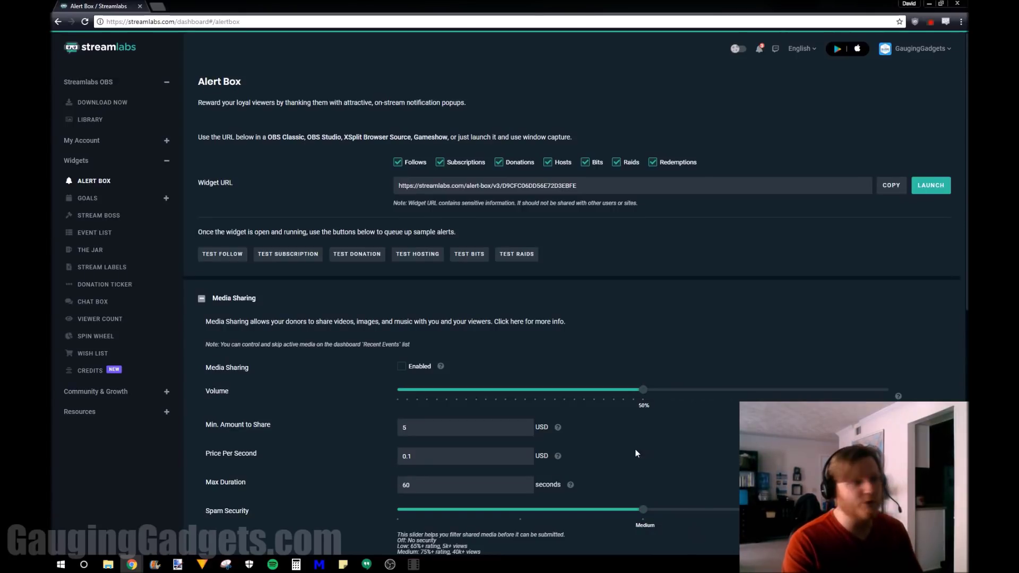
scroll(632, 451, "down", 7)
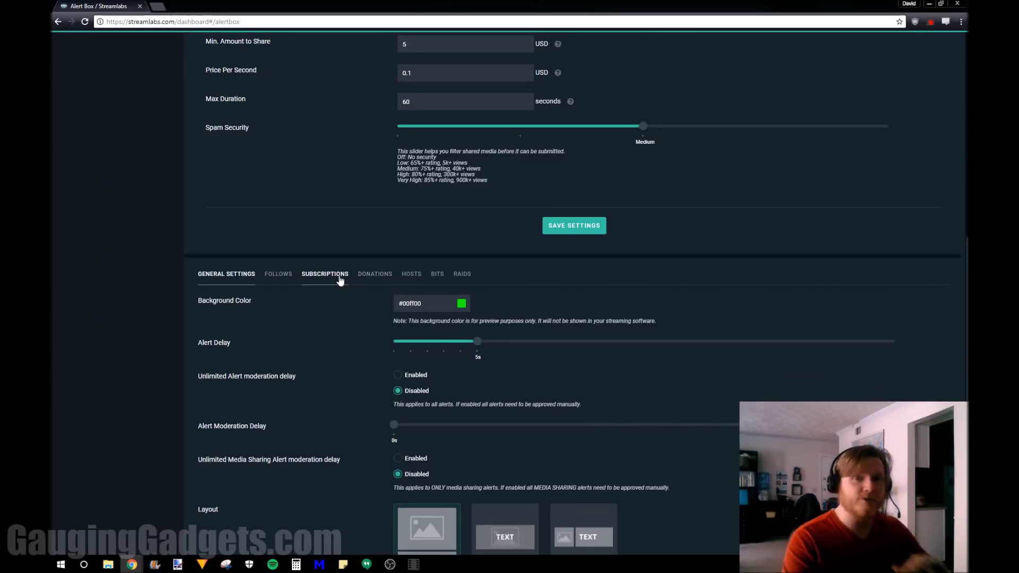
left_click(341, 281)
scroll(337, 281, "down", 3)
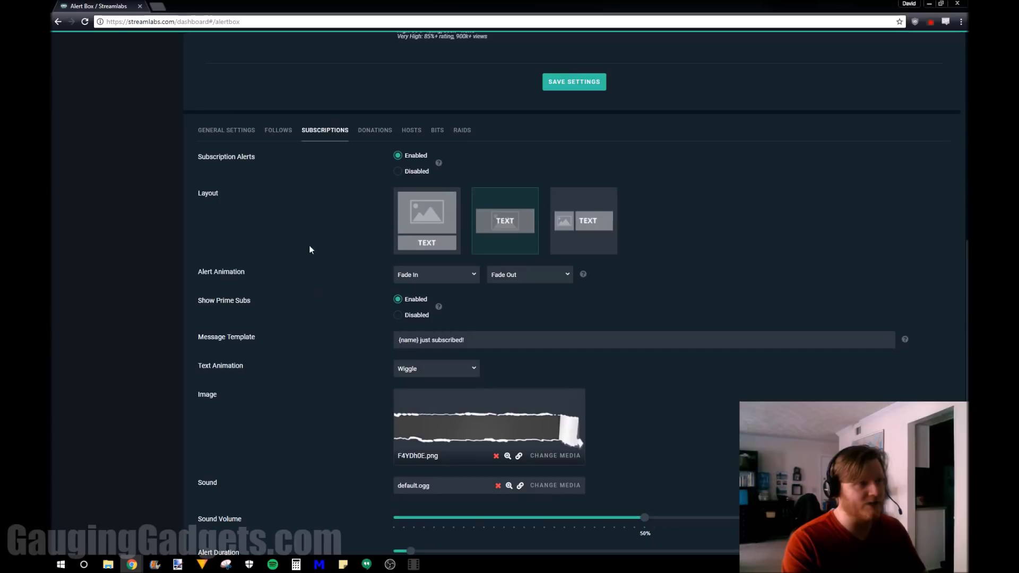
left_click(372, 136)
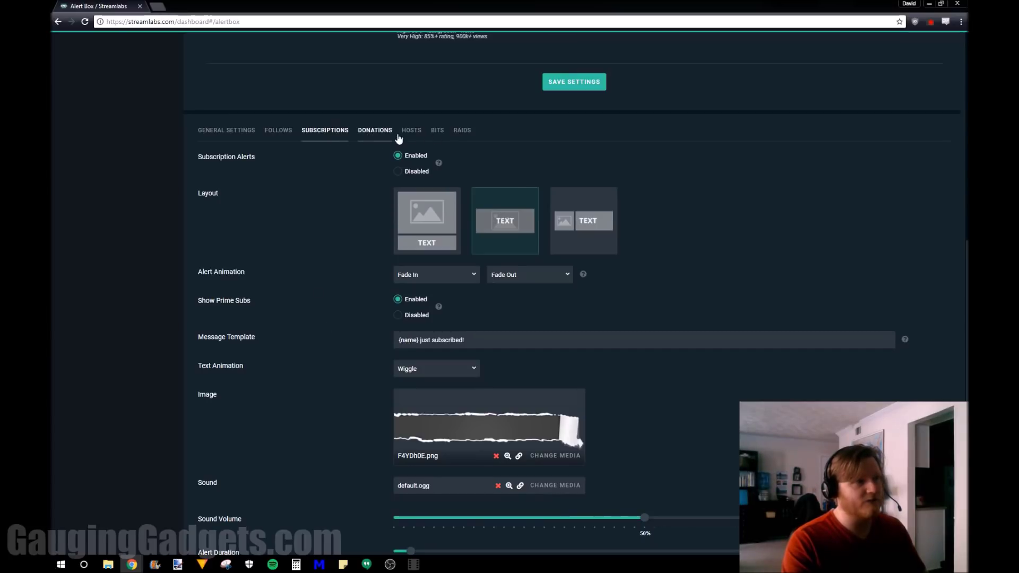
left_click(437, 133)
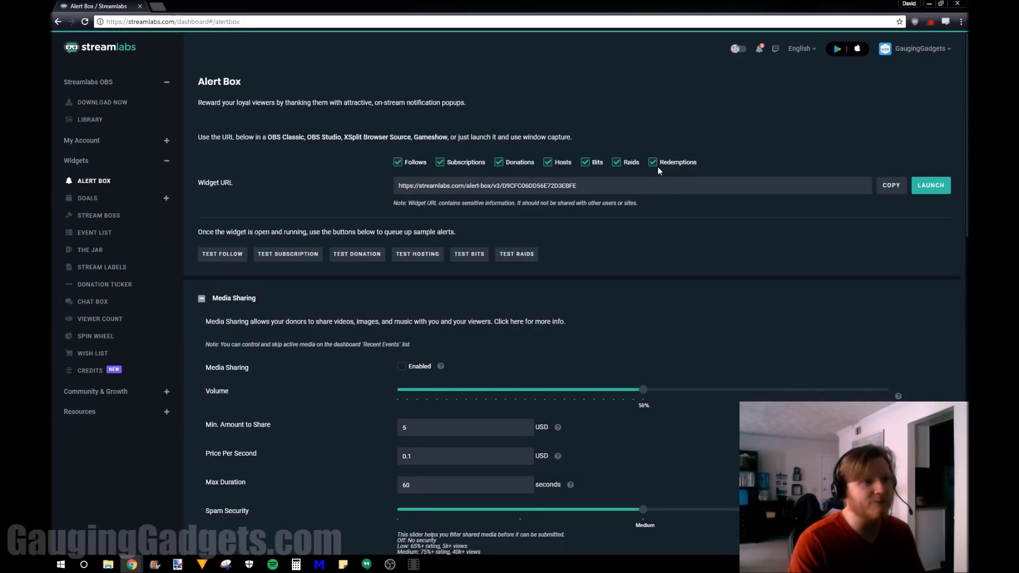
- Bring OBS Studio with the Follower Alert scene back to the front
key("alt+Tab")
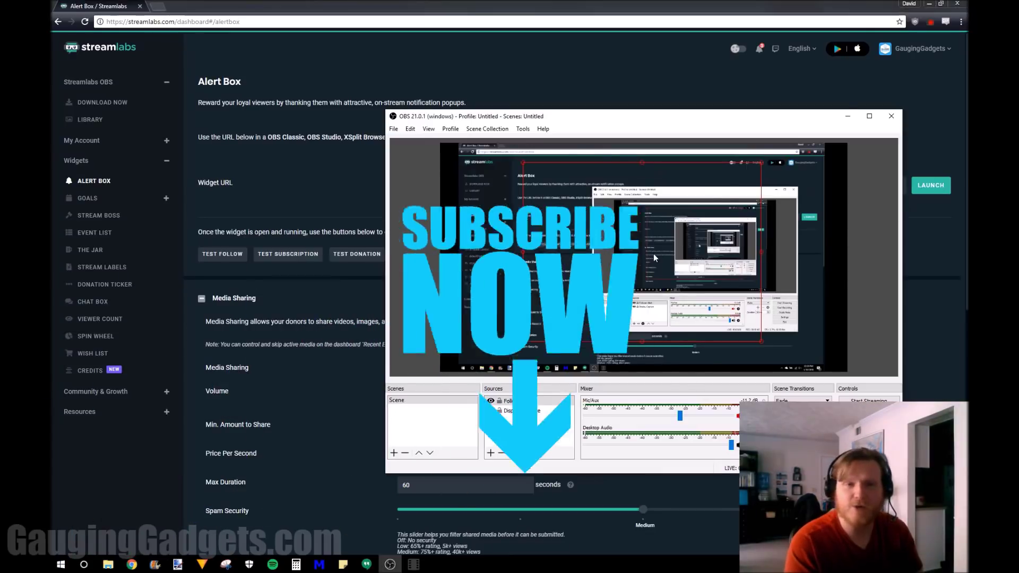